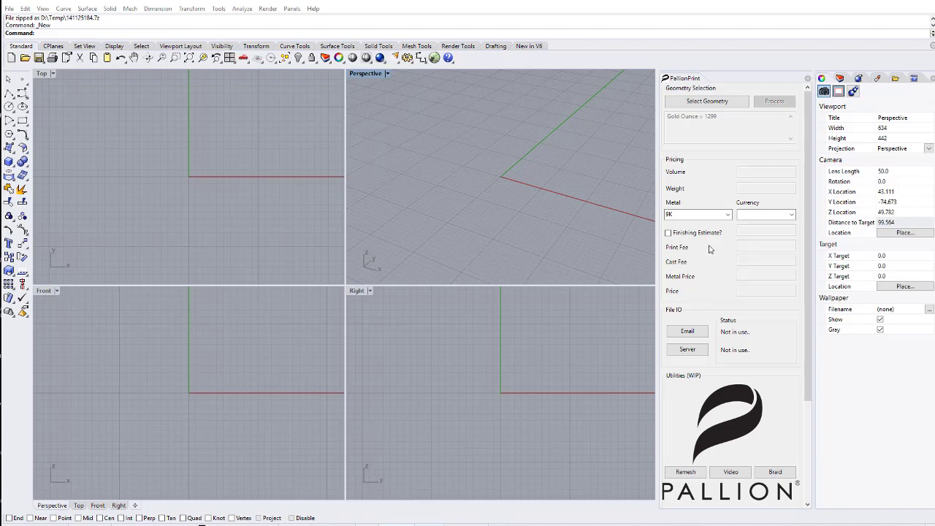
Start the Braid utility and turn on the piped preview of the braided band
{"action": "left_click", "coordinate": [775, 472]}
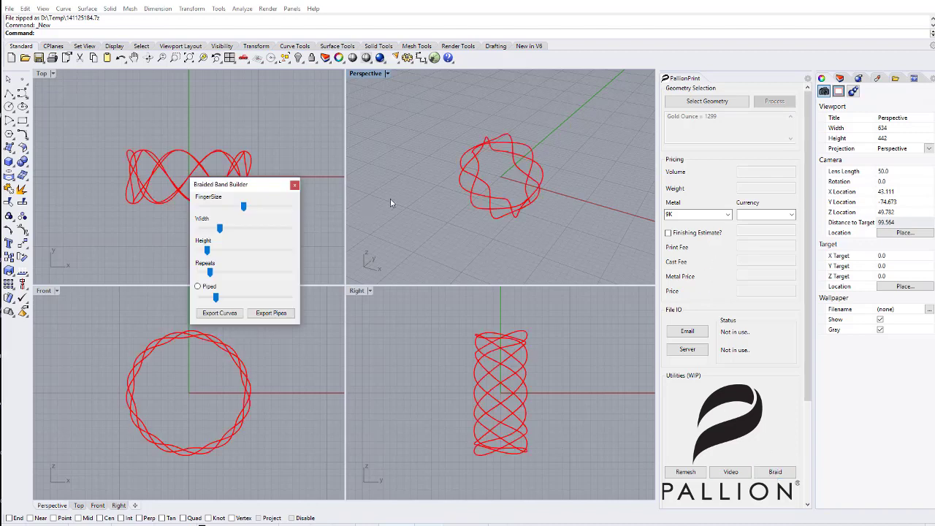
{"action": "right_click_drag", "start_coordinate": [390, 199], "coordinate": [460, 194]}
{"action": "scroll", "coordinate": [494, 165], "scroll_direction": "up", "scroll_amount": 6}
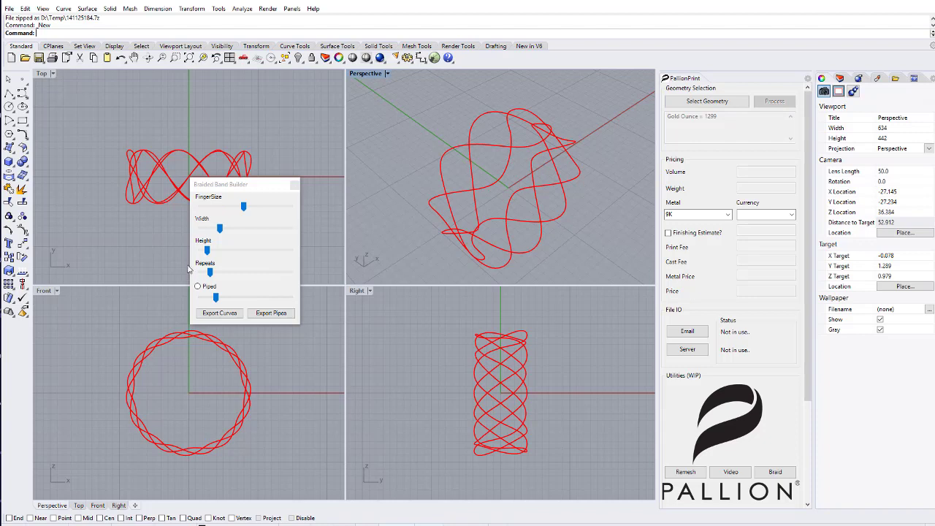
{"action": "right_click_drag", "start_coordinate": [427, 220], "coordinate": [407, 220]}
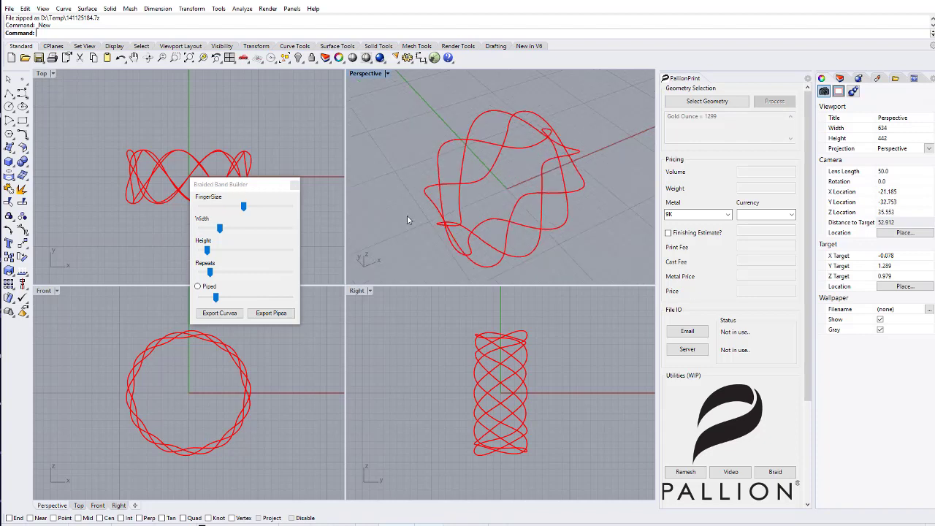
{"action": "left_click", "coordinate": [198, 286]}
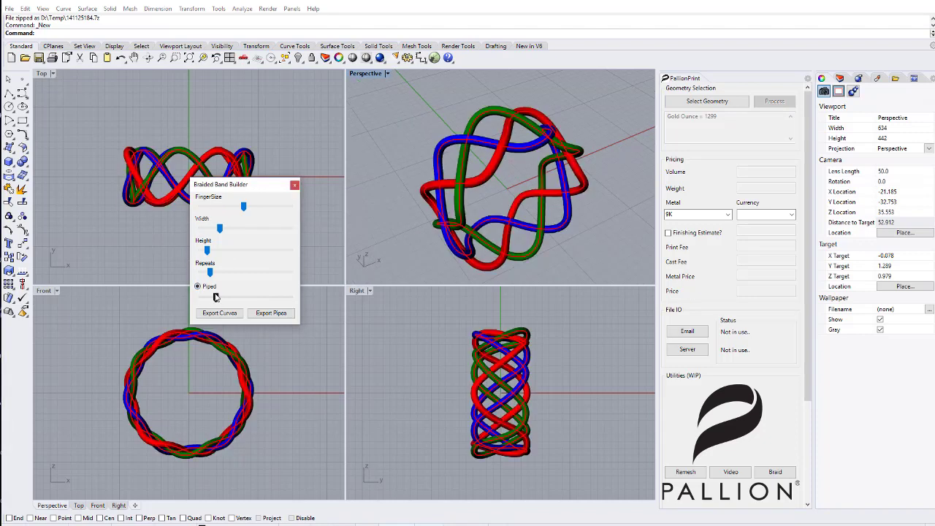
Narrow the braided band to a width of 0.92 mm, thicken its pipes slightly, and export the pipes to the model
{"action": "left_click_drag", "start_coordinate": [219, 228], "coordinate": [206, 228]}
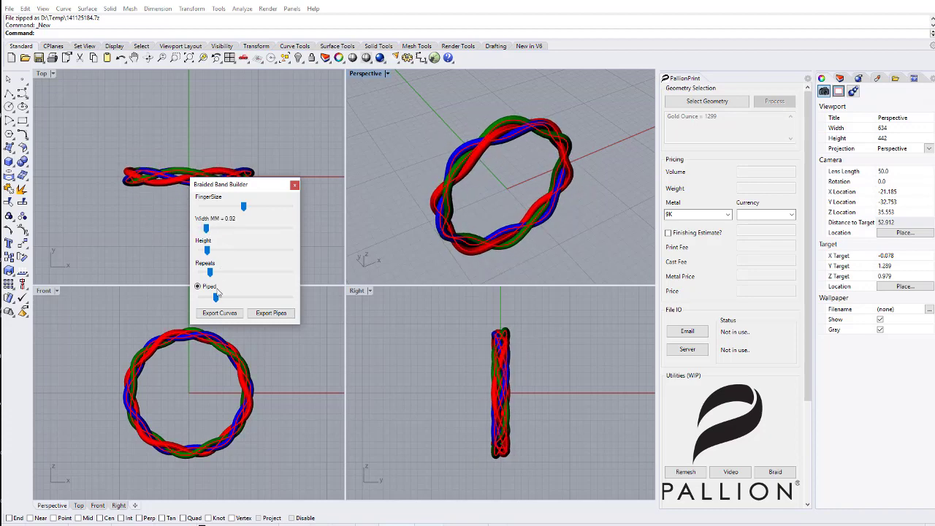
{"action": "left_click_drag", "start_coordinate": [216, 296], "coordinate": [224, 297]}
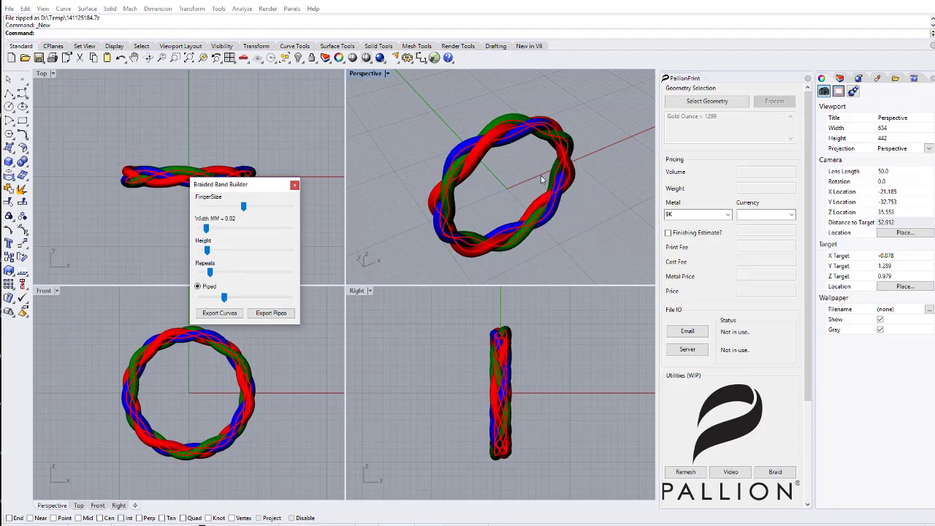
{"action": "right_click_drag", "start_coordinate": [542, 178], "coordinate": [444, 189]}
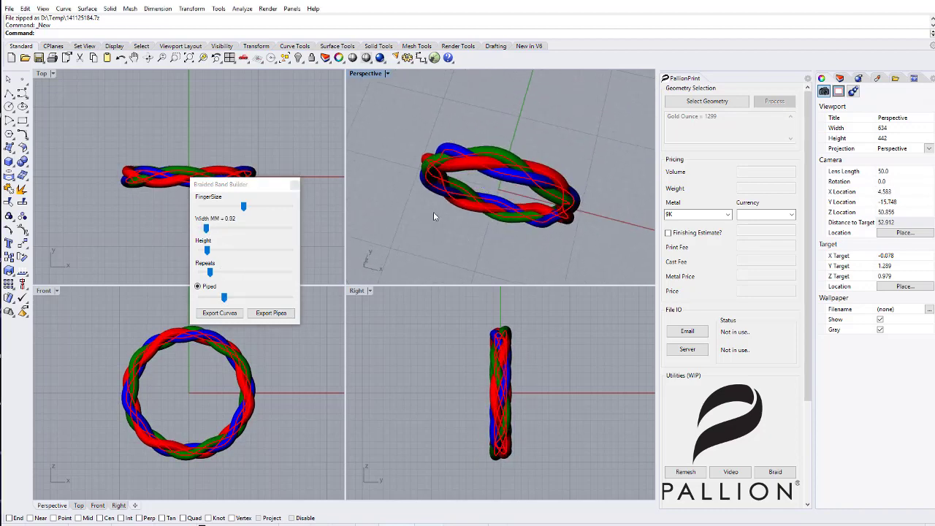
{"action": "left_click", "coordinate": [270, 314]}
{"action": "left_click", "coordinate": [294, 184]}
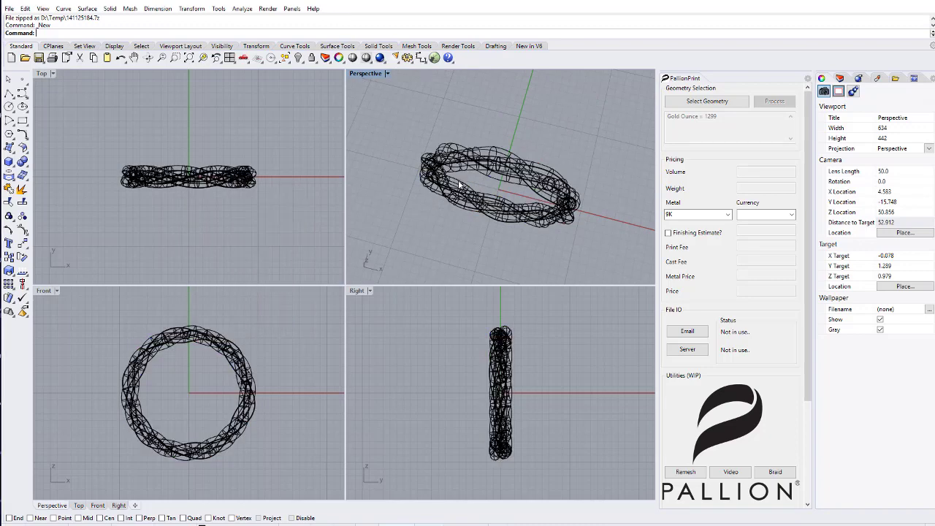
Set the Perspective viewport's display mode to Rendered
{"action": "left_click", "coordinate": [363, 73]}
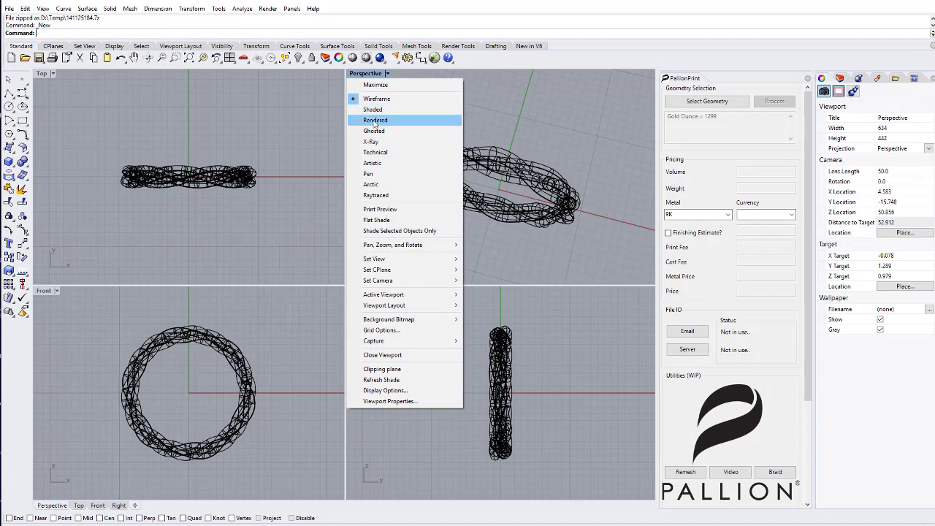
{"action": "left_click", "coordinate": [369, 119]}
{"action": "scroll", "coordinate": [535, 202], "scroll_direction": "up", "scroll_amount": 4}
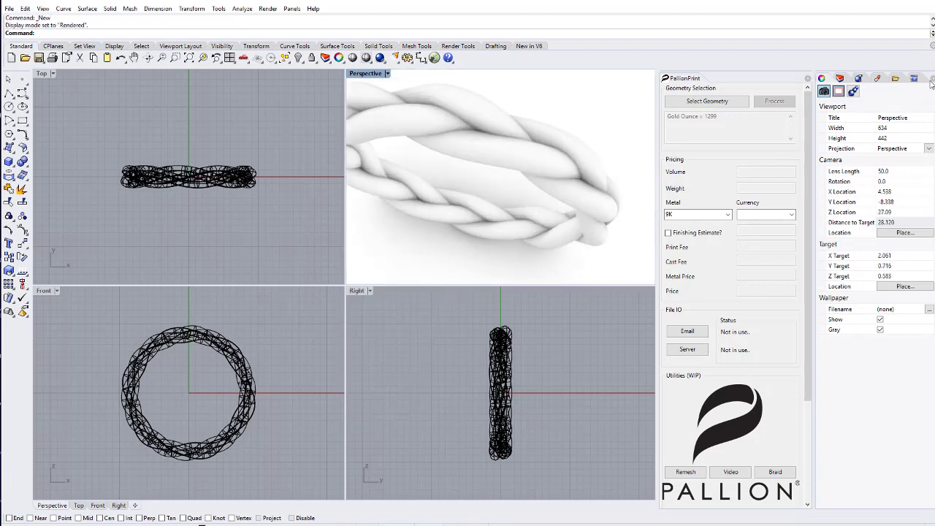
Apply Polished Brass, Polished Copper and Polished Chrome to the three strands of the ring, one metal per strand
{"action": "left_click", "coordinate": [895, 79]}
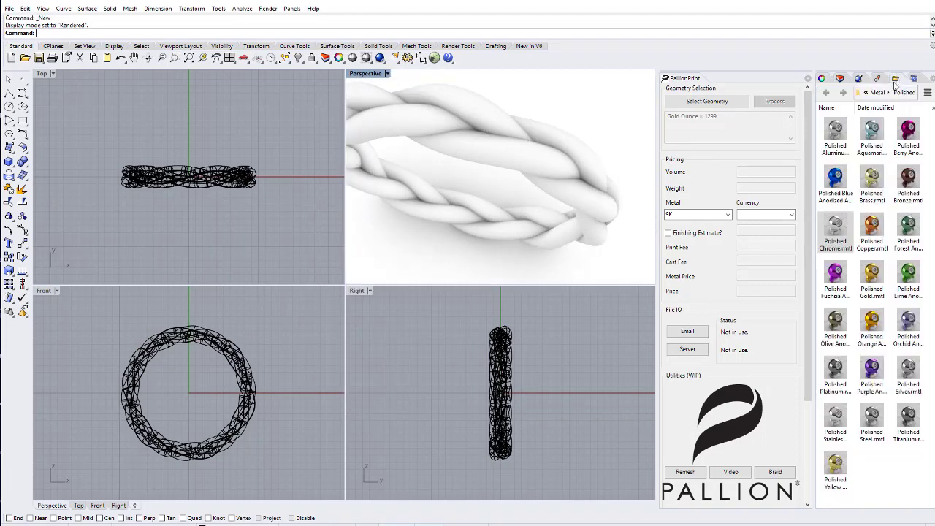
{"action": "left_click_drag", "start_coordinate": [874, 172], "coordinate": [589, 146]}
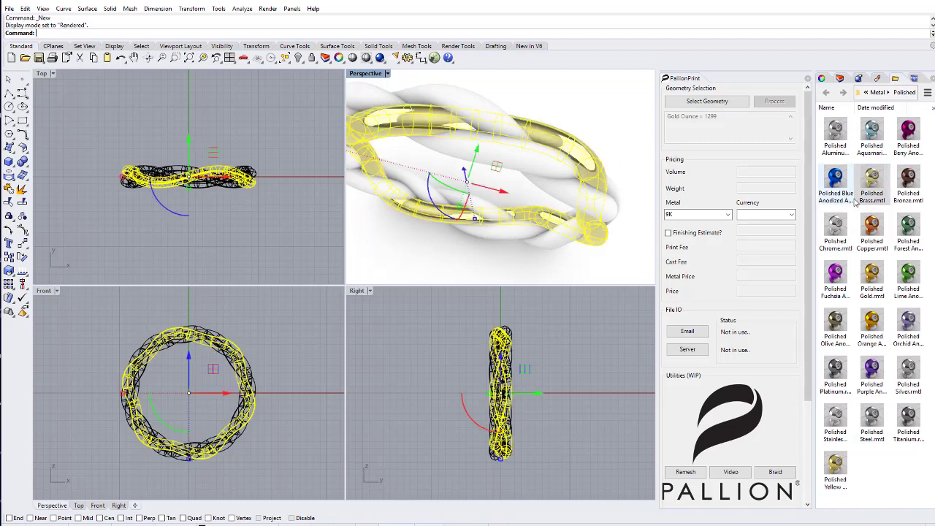
{"action": "left_click_drag", "start_coordinate": [874, 230], "coordinate": [603, 200]}
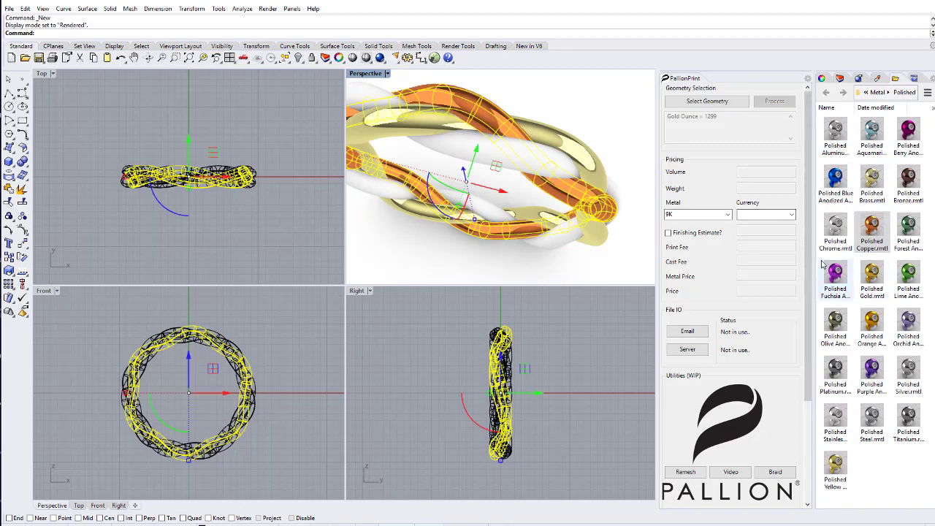
{"action": "left_click_drag", "start_coordinate": [835, 233], "coordinate": [519, 226]}
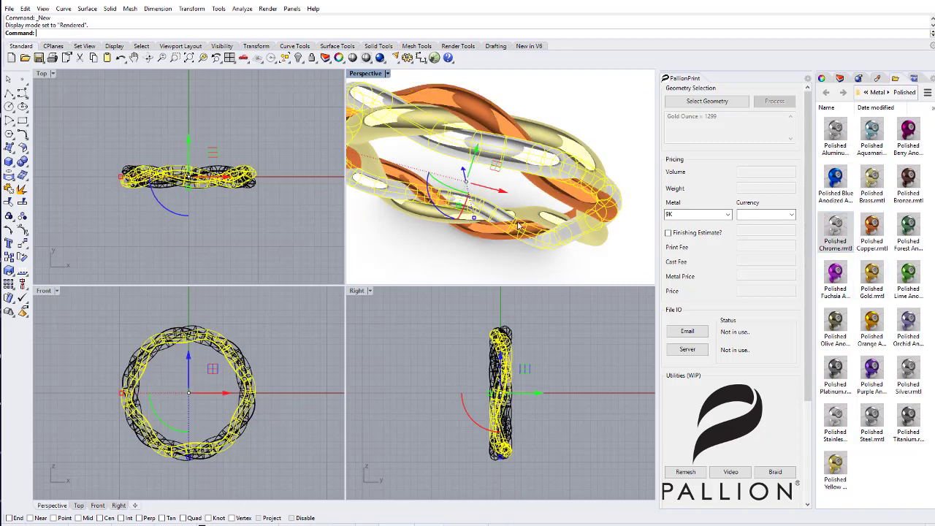
{"action": "right_click_drag", "start_coordinate": [519, 227], "coordinate": [522, 149]}
{"action": "left_click", "coordinate": [504, 144]}
{"action": "scroll", "coordinate": [509, 158], "scroll_direction": "down", "scroll_amount": 5}
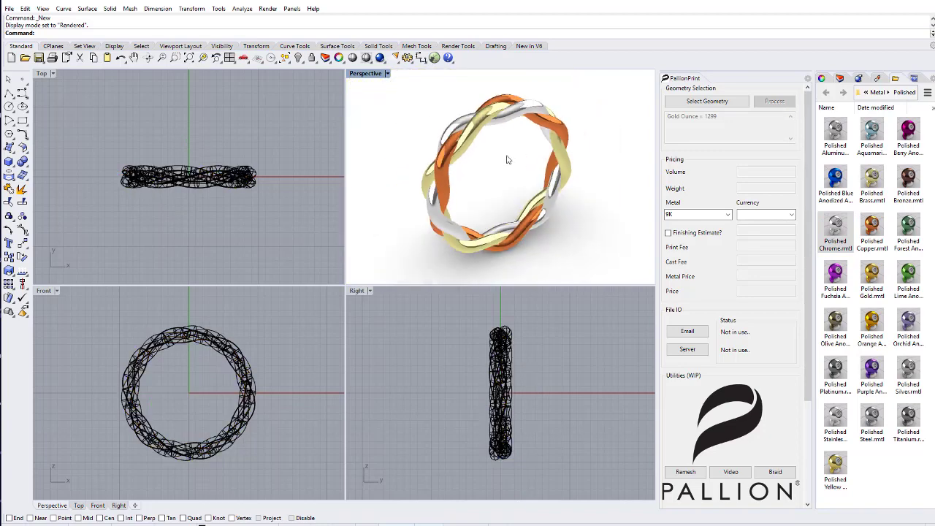
Save a video of the ring to the Desktop as test1, using 480p resolution, a framerate of 30 and 70% quality
{"action": "left_click", "coordinate": [730, 472]}
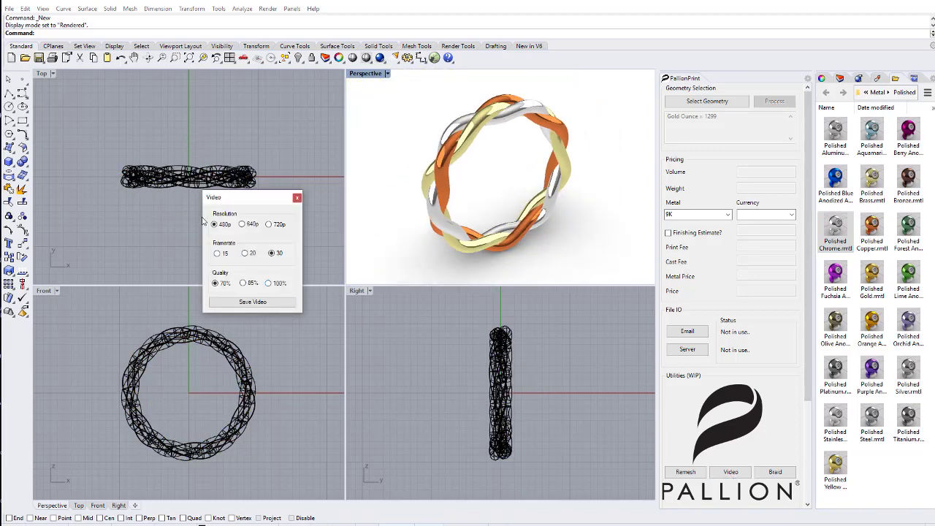
{"action": "left_click", "coordinate": [260, 303]}
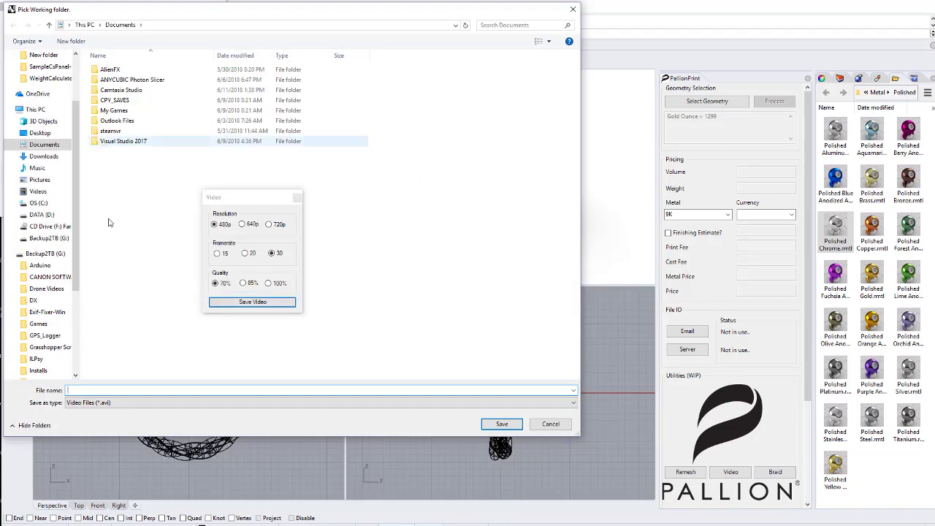
{"action": "left_click", "coordinate": [39, 132]}
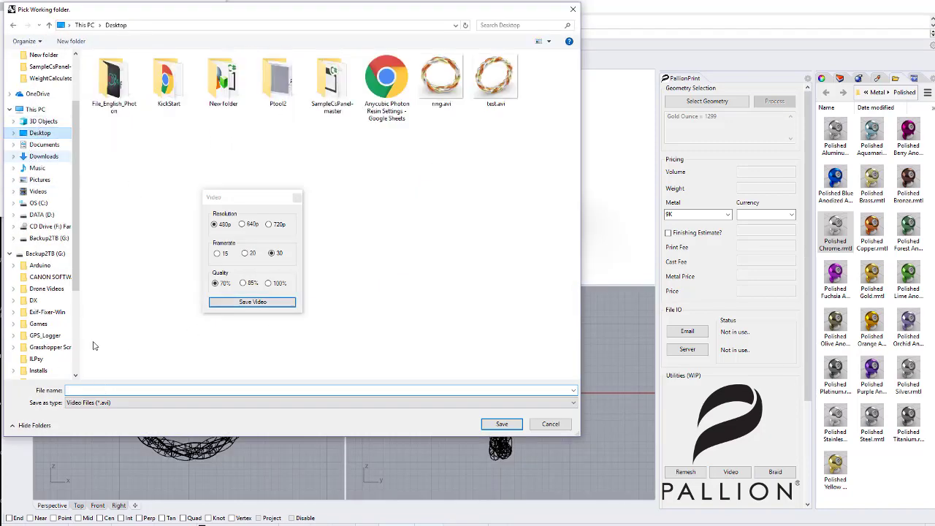
{"action": "left_click", "coordinate": [94, 390]}
{"action": "type", "text": "test1"}
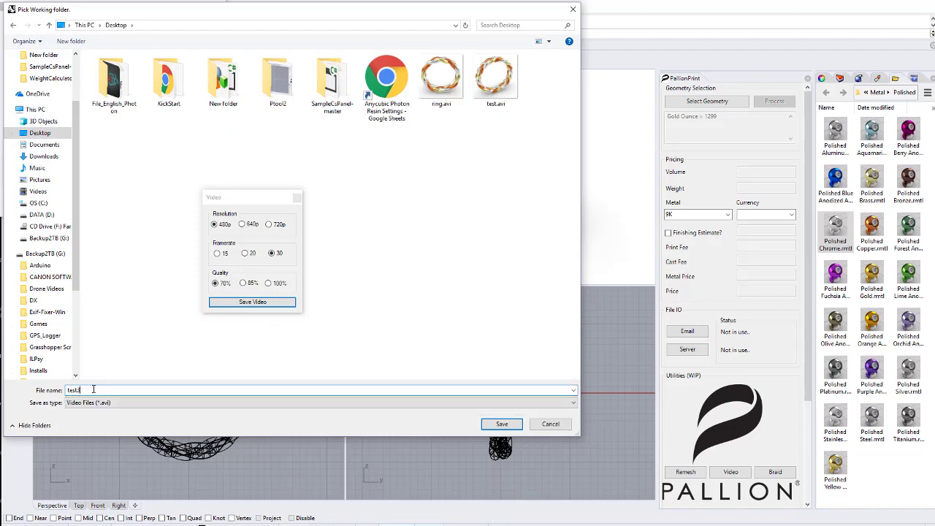
{"action": "key", "text": "Return"}
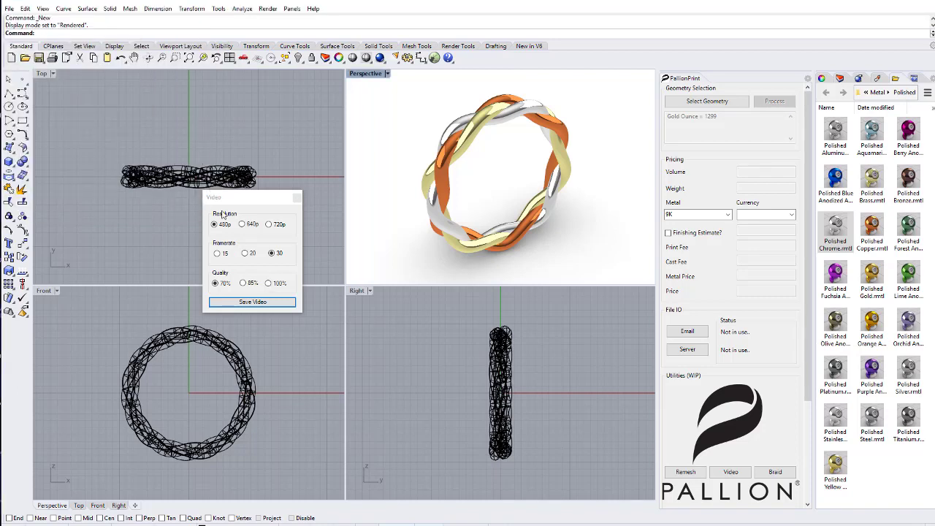
{"action": "left_click", "coordinate": [296, 199]}
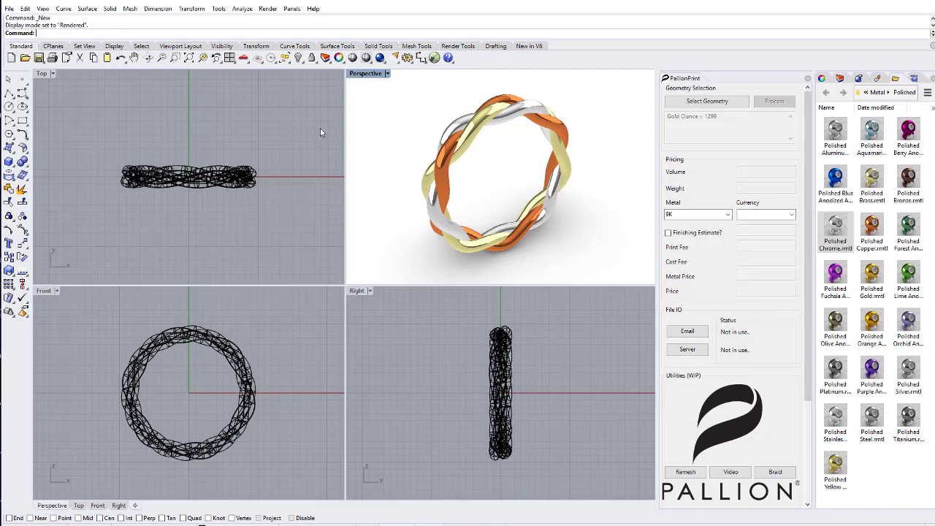
Set the Perspective viewport to Shaded and select all the ring's strands as the geometry for PallionPrint pricing
{"action": "left_click", "coordinate": [373, 74]}
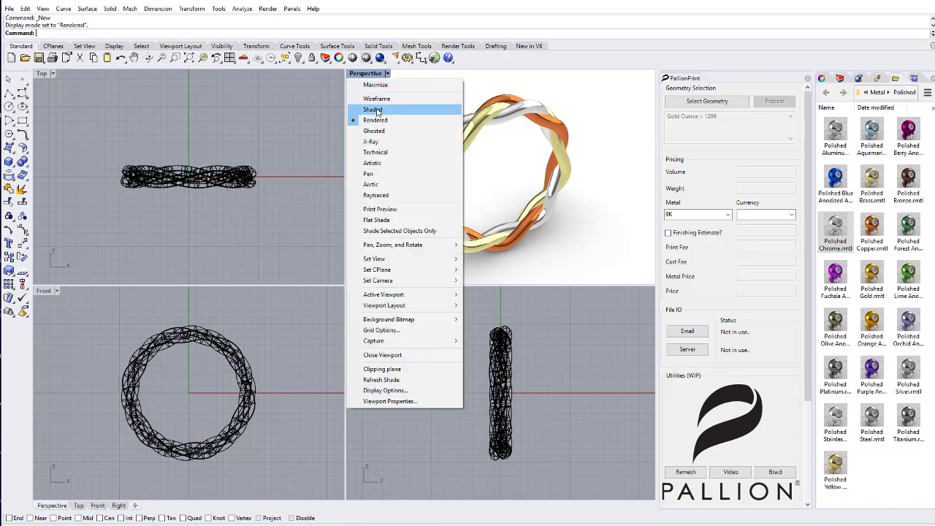
{"action": "left_click", "coordinate": [377, 110]}
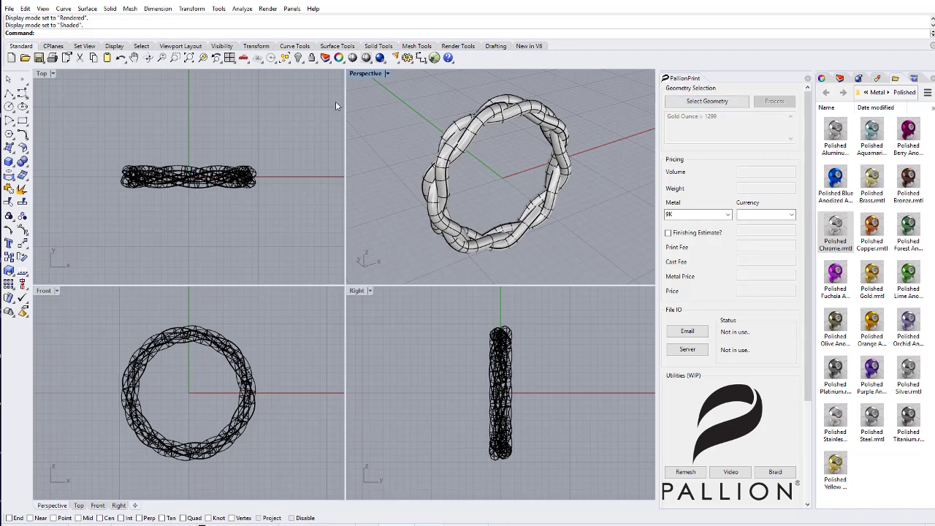
{"action": "left_click", "coordinate": [707, 101]}
{"action": "left_click_drag", "start_coordinate": [76, 146], "coordinate": [297, 202]}
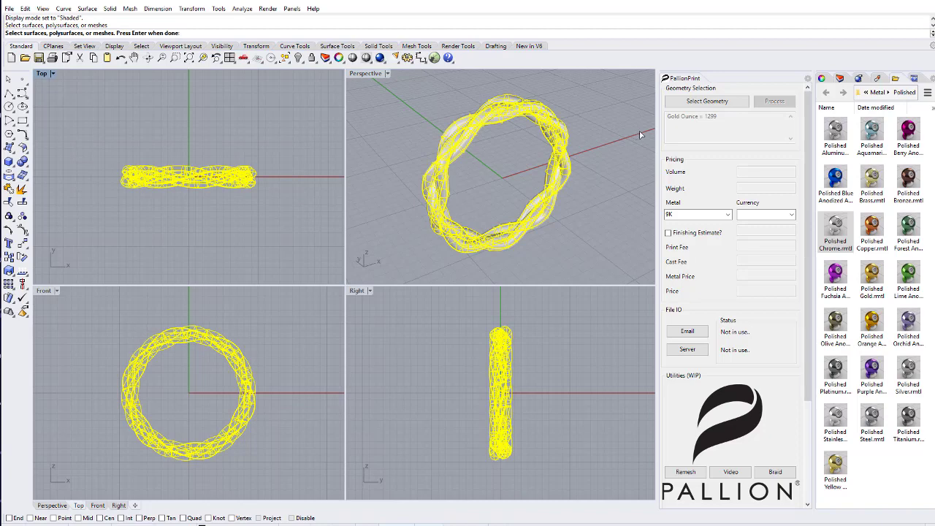
{"action": "key", "text": "Return"}
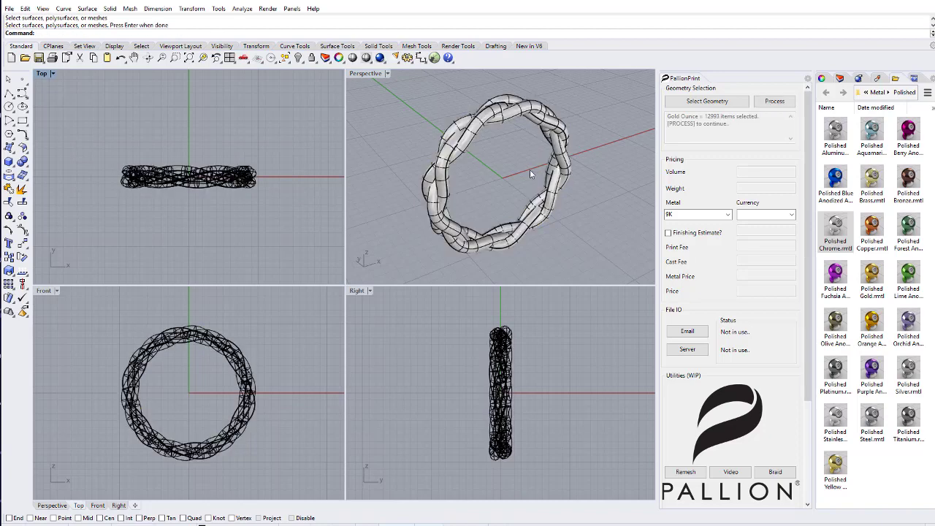
{"action": "left_click", "coordinate": [515, 172]}
{"action": "right_click_drag", "start_coordinate": [509, 168], "coordinate": [516, 183]}
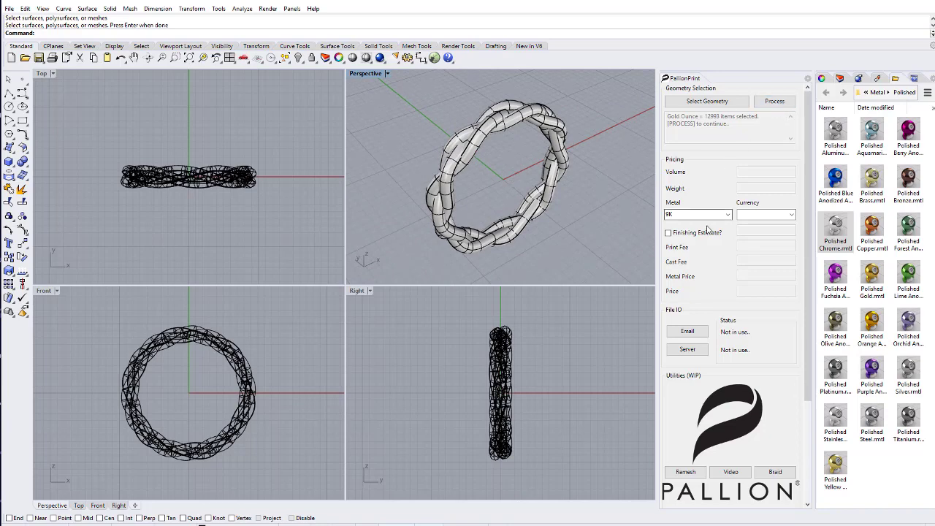
Process the selected strands into a single mesh and price the ring in 9K metal
{"action": "left_click", "coordinate": [775, 100]}
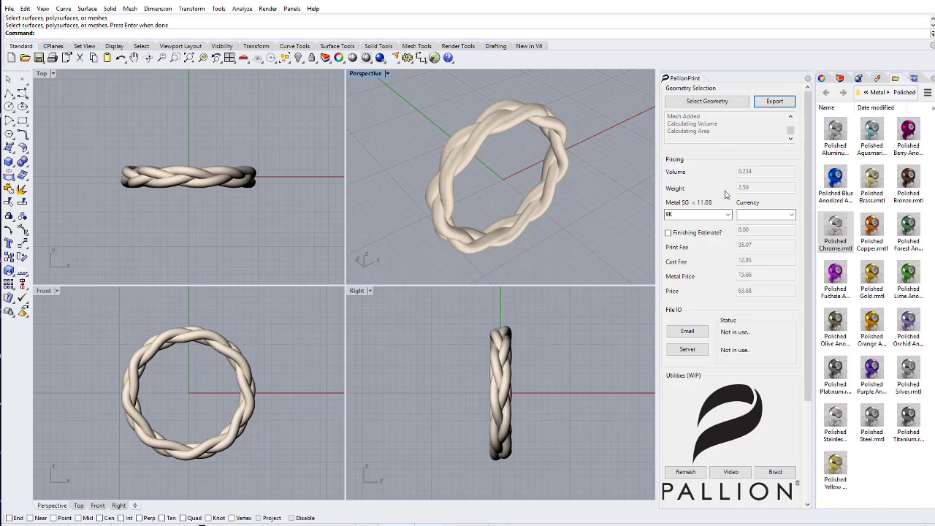
{"action": "scroll", "coordinate": [508, 118], "scroll_direction": "up", "scroll_amount": 6}
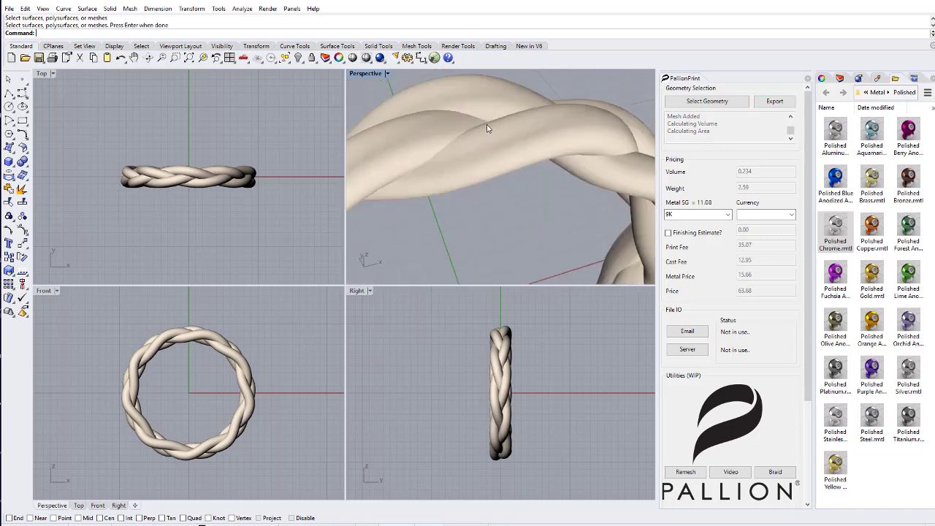
{"action": "scroll", "coordinate": [488, 129], "scroll_direction": "down", "scroll_amount": 6}
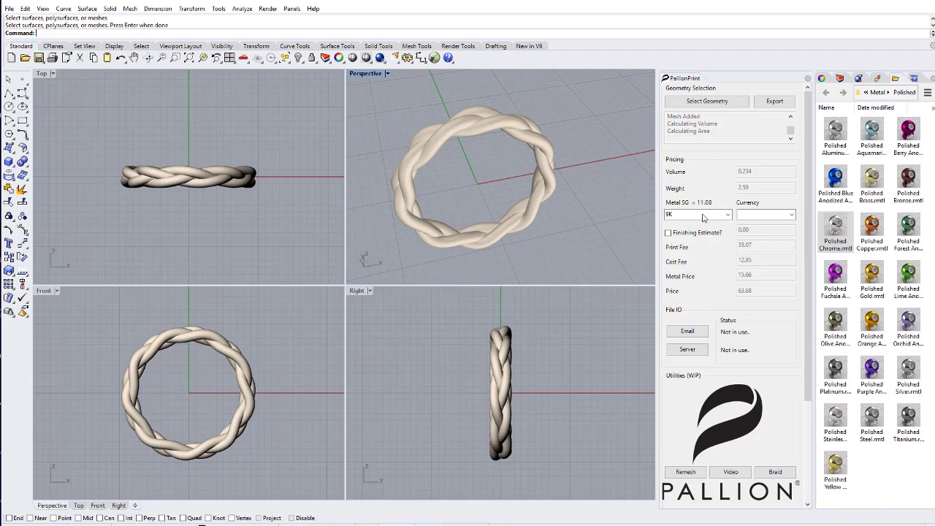
{"action": "left_click", "coordinate": [727, 214]}
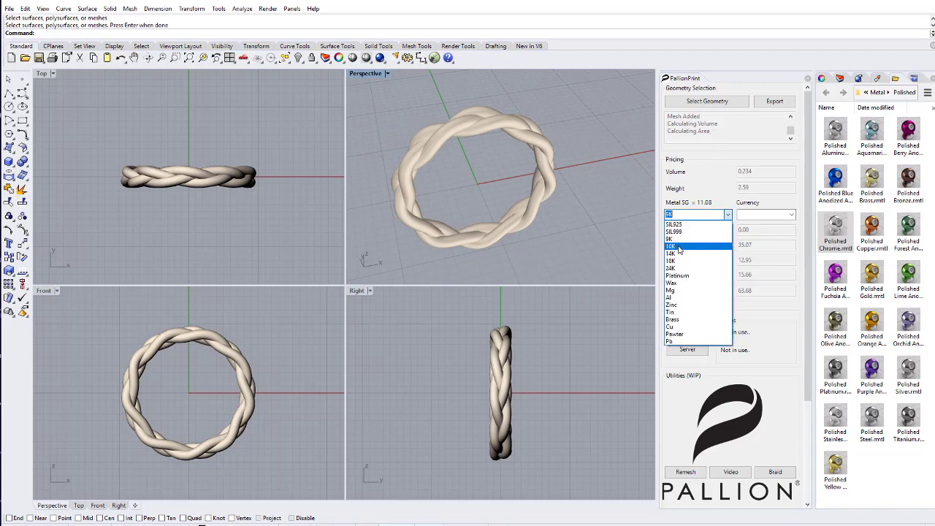
{"action": "left_click", "coordinate": [673, 239]}
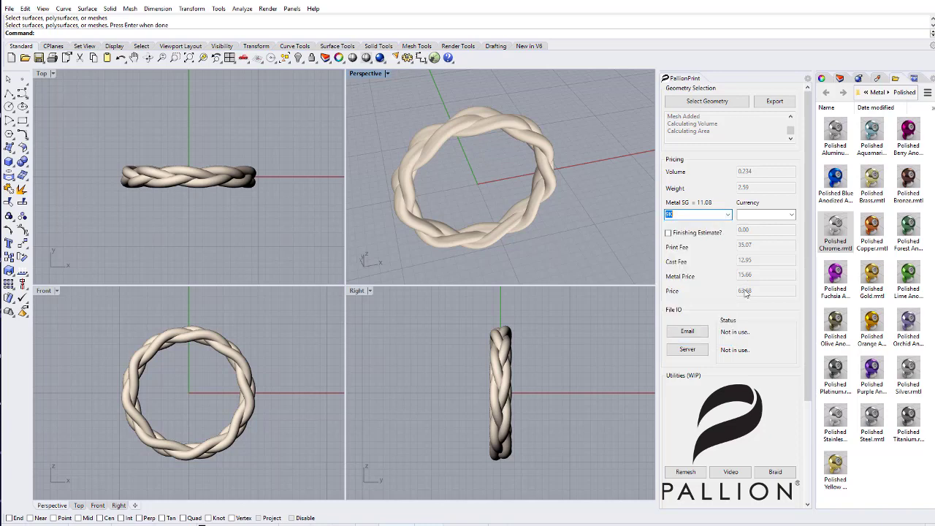
Include the finishing estimate in the pricing and change the metal to 18K
{"action": "left_click", "coordinate": [667, 233]}
{"action": "left_click", "coordinate": [728, 215]}
{"action": "key", "text": "Down"}
{"action": "key", "text": "Down"}
{"action": "key", "text": "Down"}
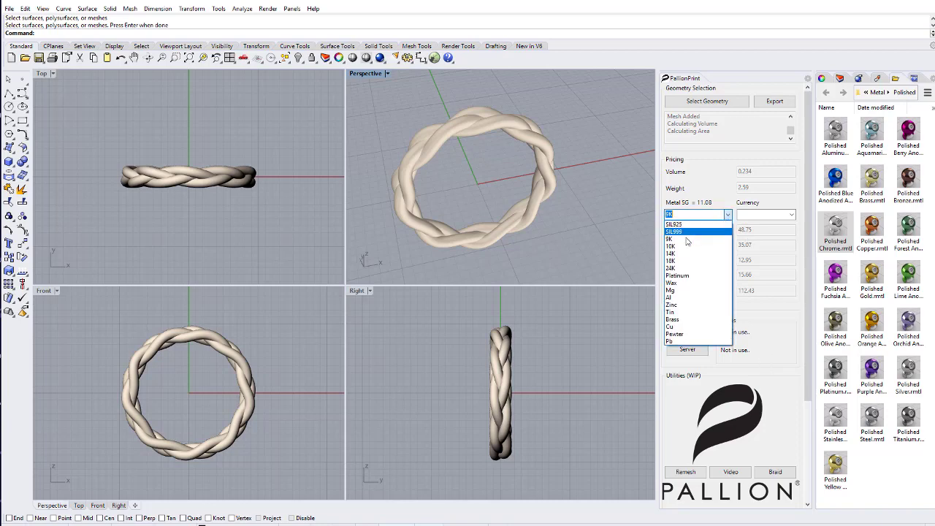
{"action": "key", "text": "Return"}
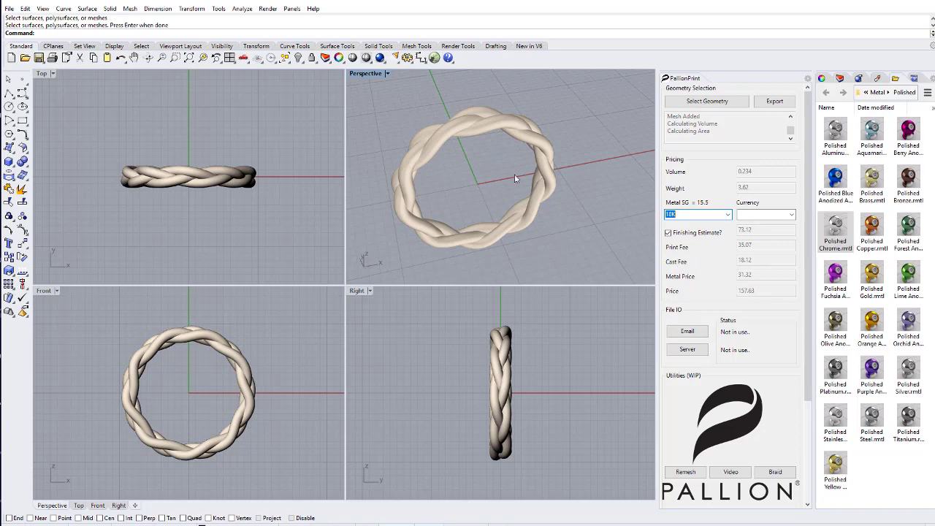
Export the processed ring mesh into the model
{"action": "right_click_drag", "start_coordinate": [517, 179], "coordinate": [487, 189]}
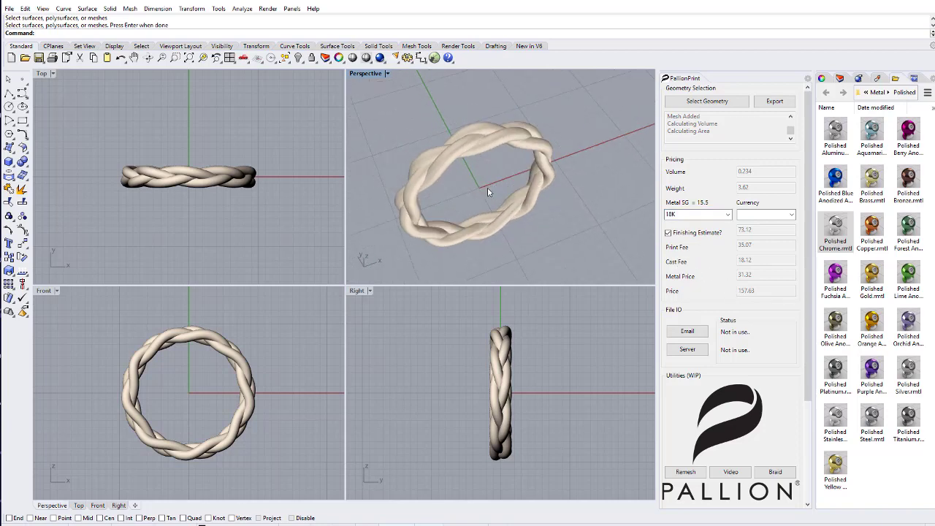
{"action": "left_click", "coordinate": [775, 101]}
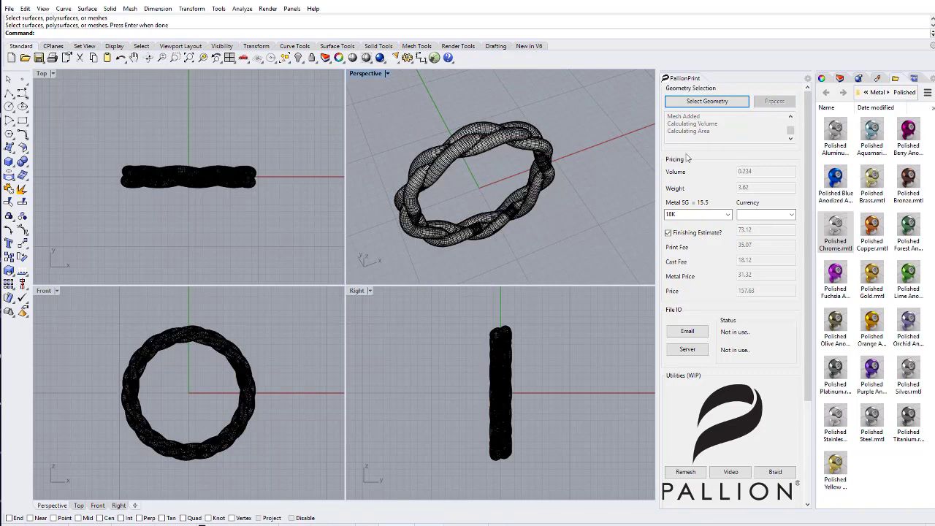
Email the processed ring's files through PallionPrint, accepting the recipient's e-mail address already filled in
{"action": "right_click_drag", "start_coordinate": [469, 195], "coordinate": [515, 157]}
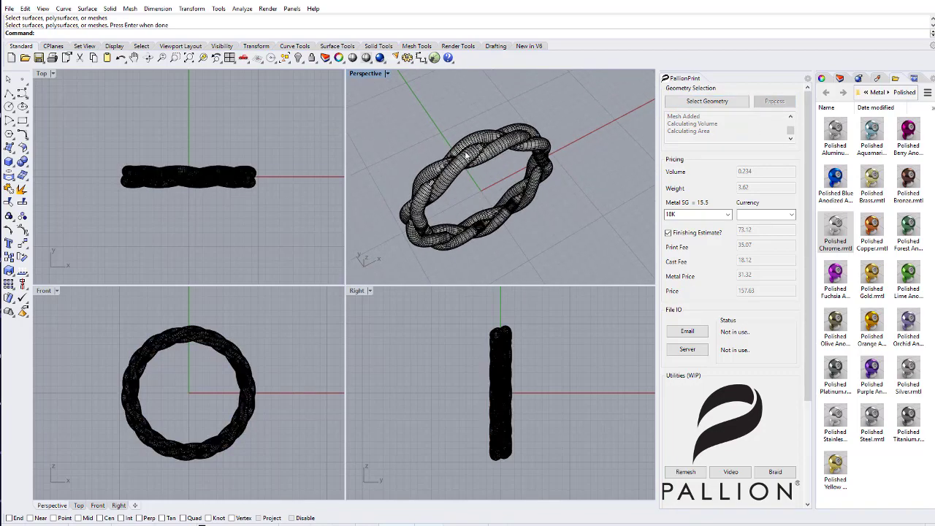
{"action": "scroll", "coordinate": [518, 153], "scroll_direction": "up", "scroll_amount": 6}
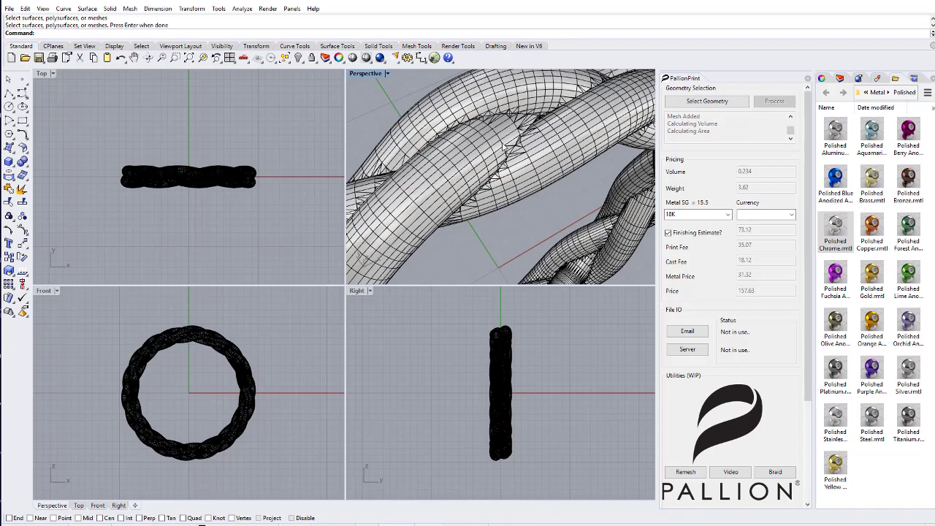
{"action": "scroll", "coordinate": [506, 150], "scroll_direction": "down", "scroll_amount": 6}
{"action": "mouse_move", "coordinate": [514, 173]}
{"action": "right_mouse_down"}
{"action": "mouse_move", "coordinate": [522, 156]}
{"action": "mouse_move", "coordinate": [508, 175]}
{"action": "right_mouse_up"}
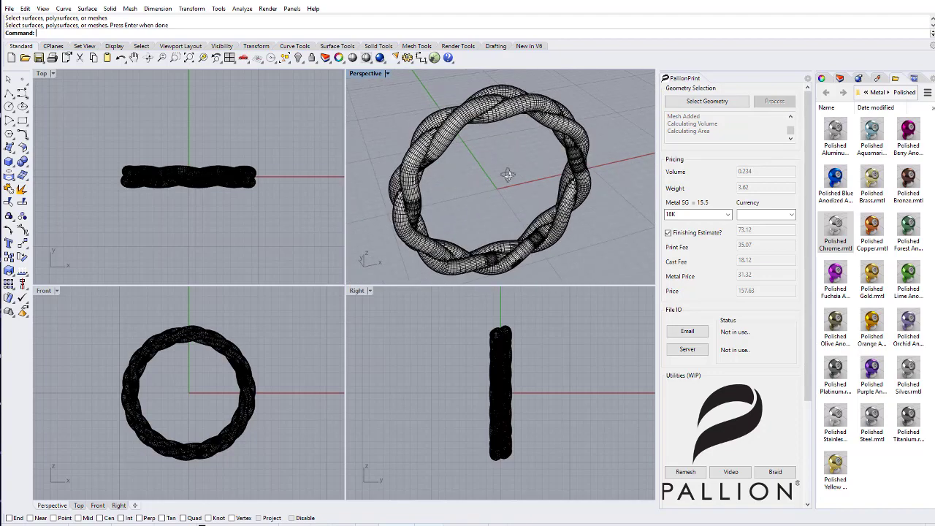
{"action": "left_click", "coordinate": [687, 332]}
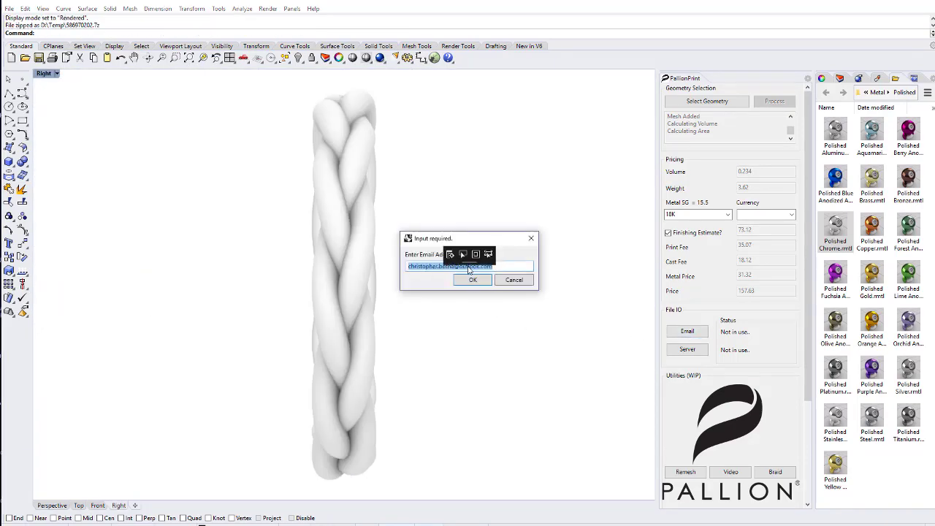
{"action": "left_click", "coordinate": [476, 282]}
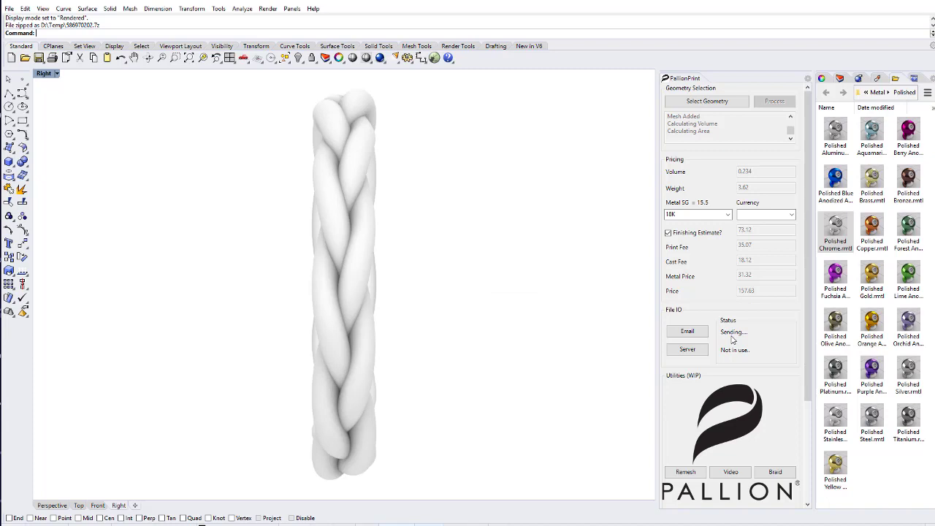
Switch to the Outlook inbox in the browser, reload it and open the message "3DM File D:\Temp sent from Client #."
{"action": "key", "text": "alt+Tab"}
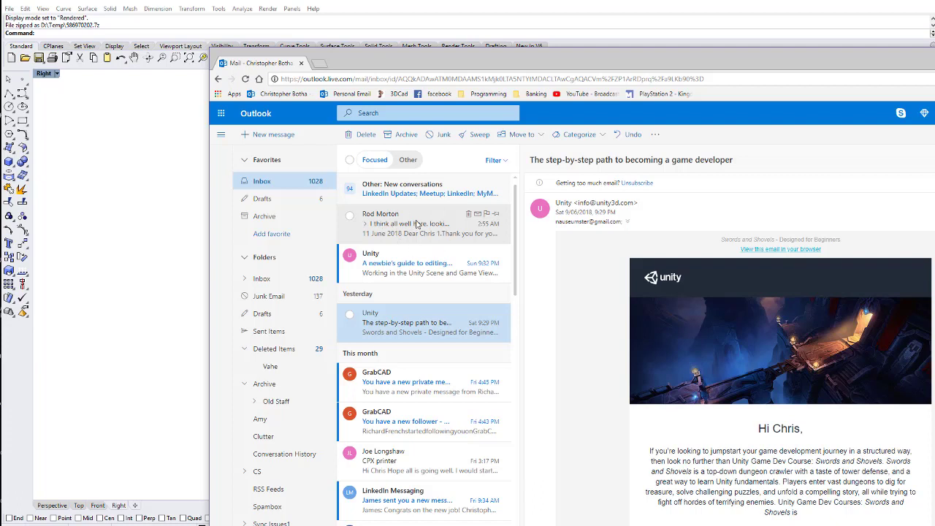
{"action": "scroll", "coordinate": [414, 227], "scroll_direction": "down", "scroll_amount": 2}
{"action": "scroll", "coordinate": [413, 229], "scroll_direction": "up", "scroll_amount": 2}
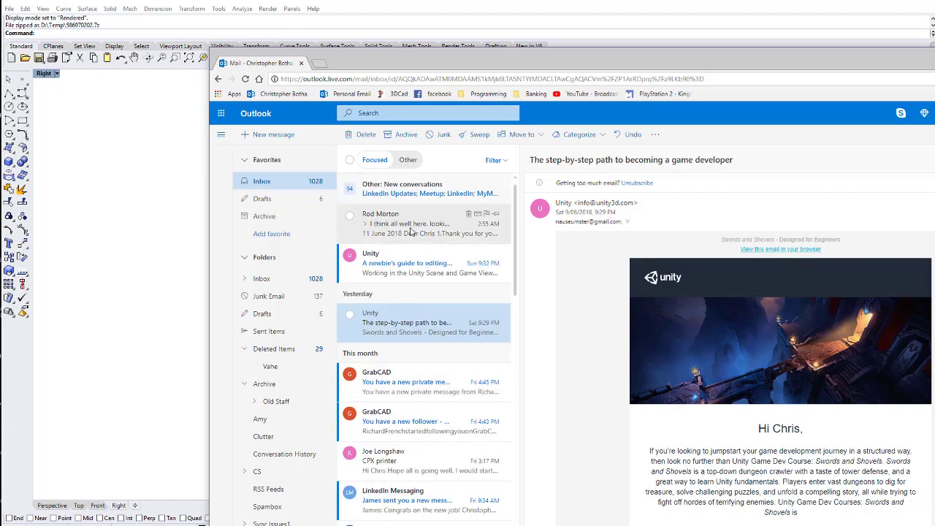
{"action": "left_click", "coordinate": [245, 79]}
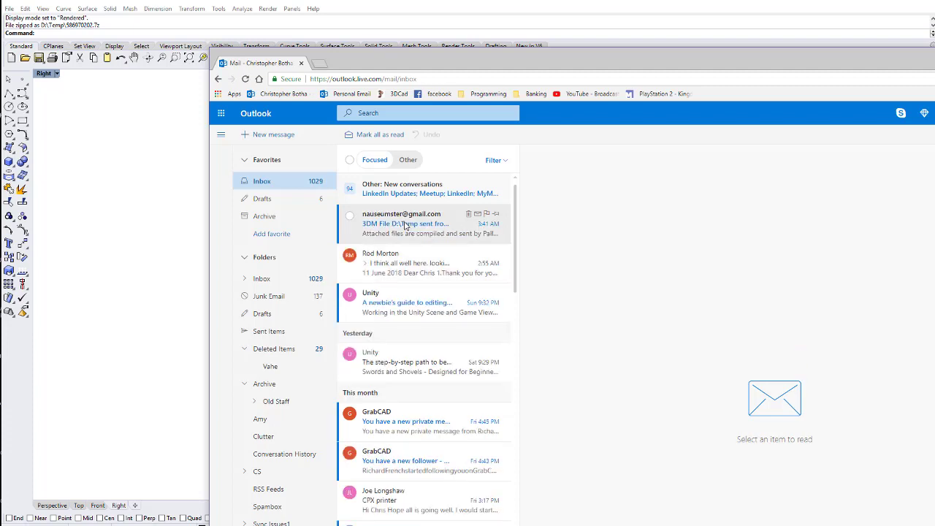
{"action": "left_click", "coordinate": [399, 231]}
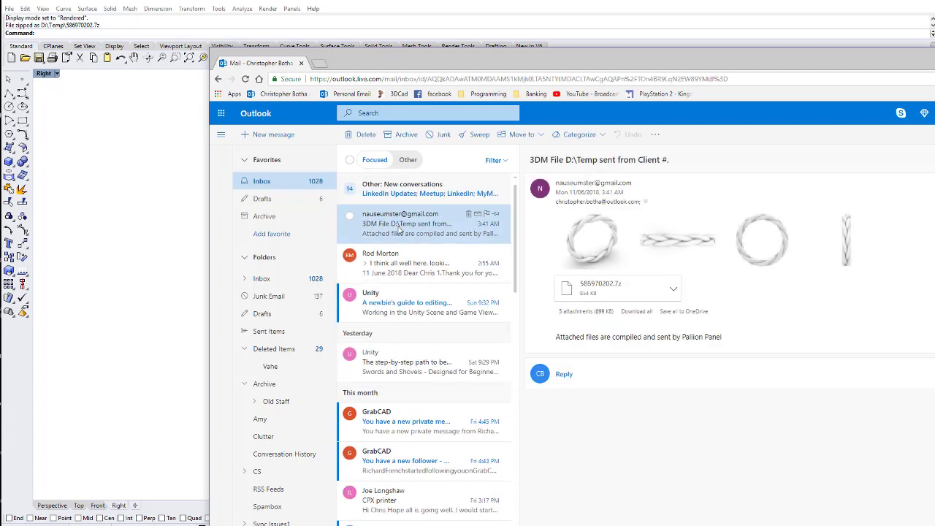
Preview the four attached ring images one after another, starting with the perspective render, and switch back to Rhino
{"action": "left_click", "coordinate": [591, 240]}
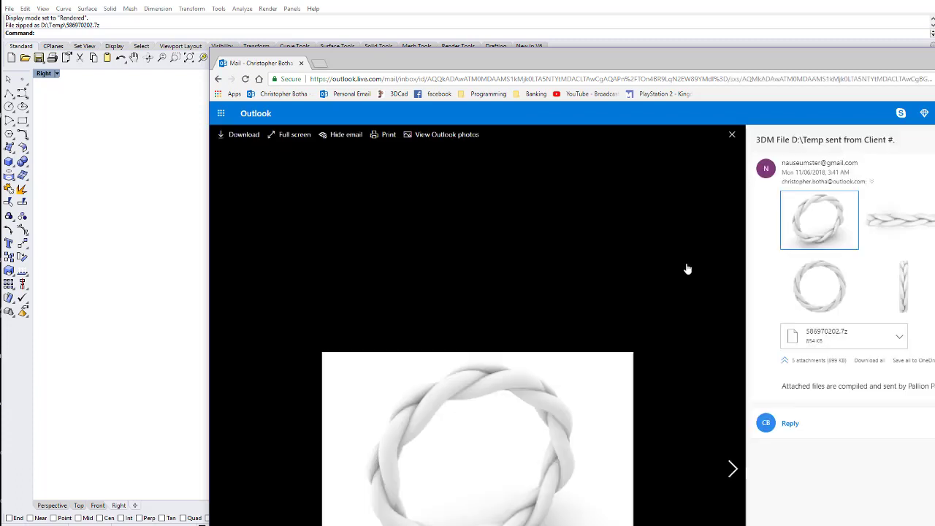
{"action": "left_click", "coordinate": [895, 220]}
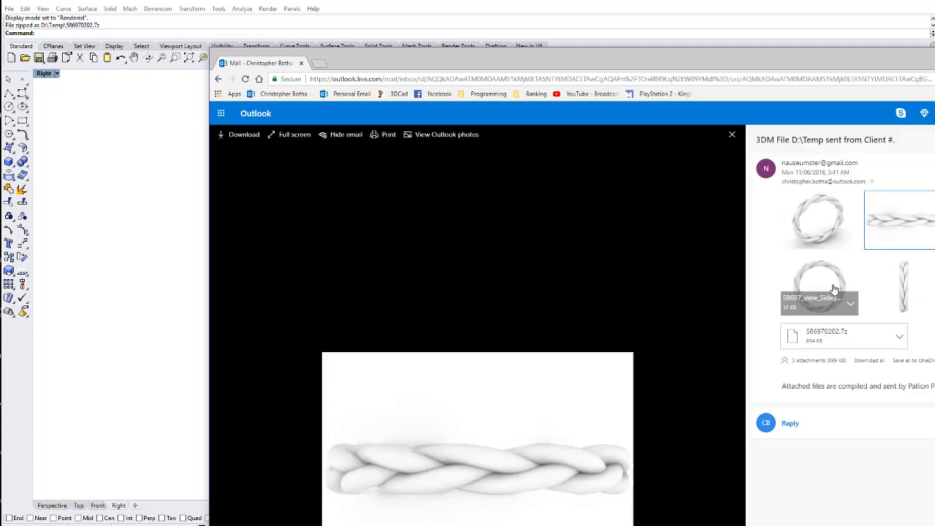
{"action": "left_click", "coordinate": [827, 285]}
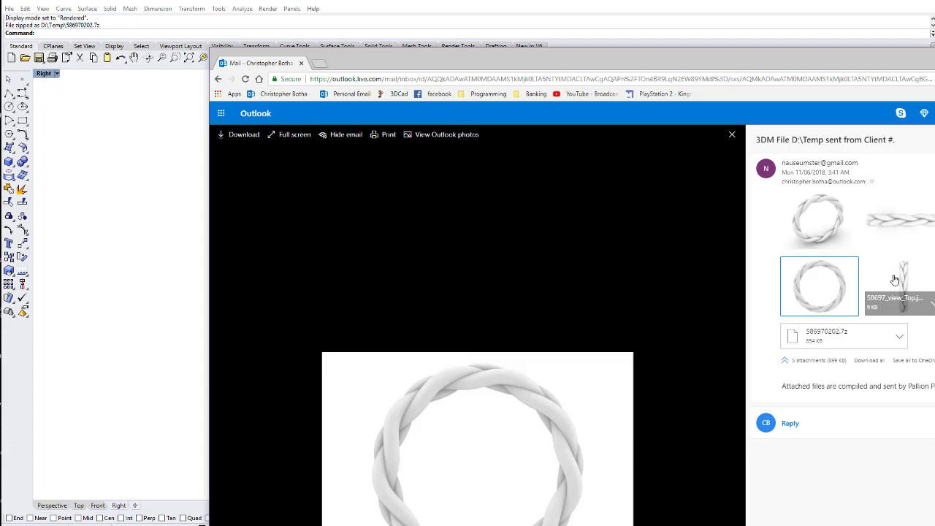
{"action": "left_click", "coordinate": [891, 292]}
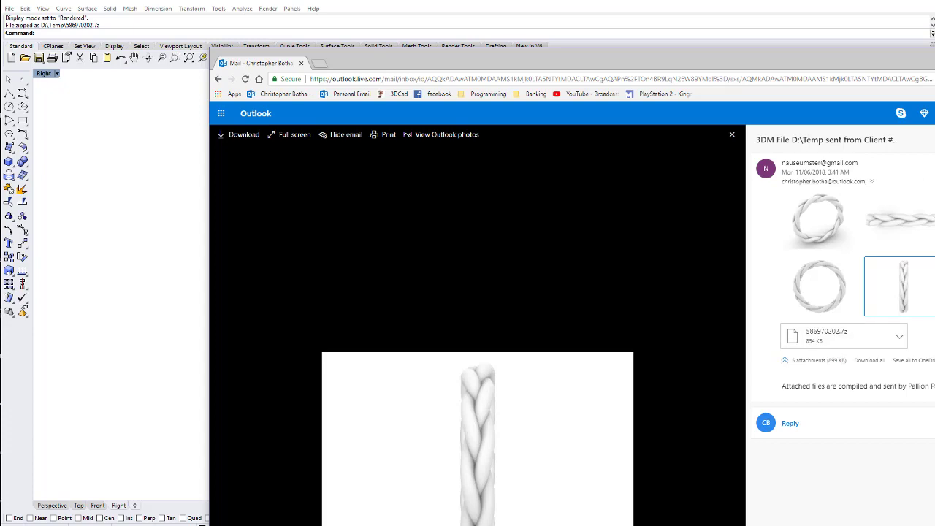
{"action": "key", "text": "alt+Tab"}
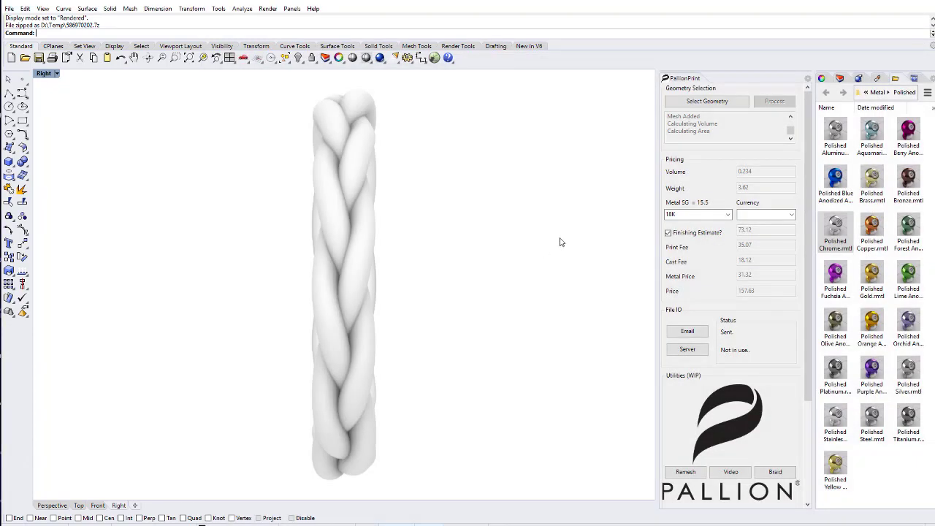